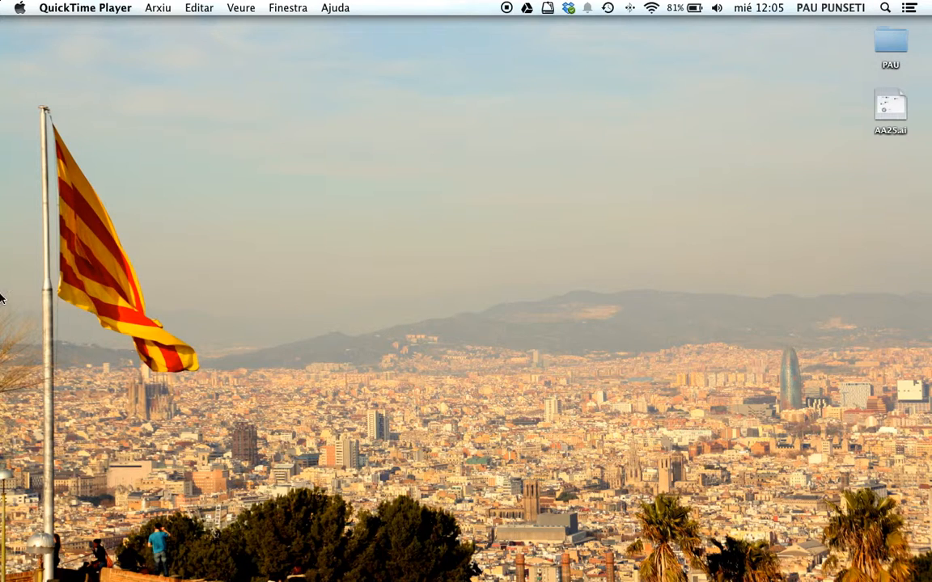
Switch to Adobe Premiere Pro CS6 and move its welcome window higher on the screen
mouse_move(3, 293)
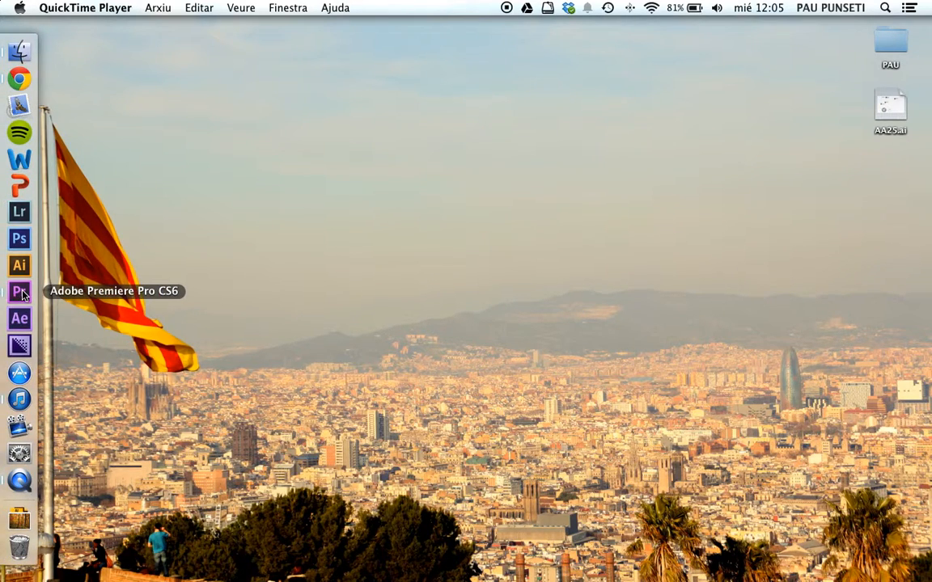
right_click(22, 293)
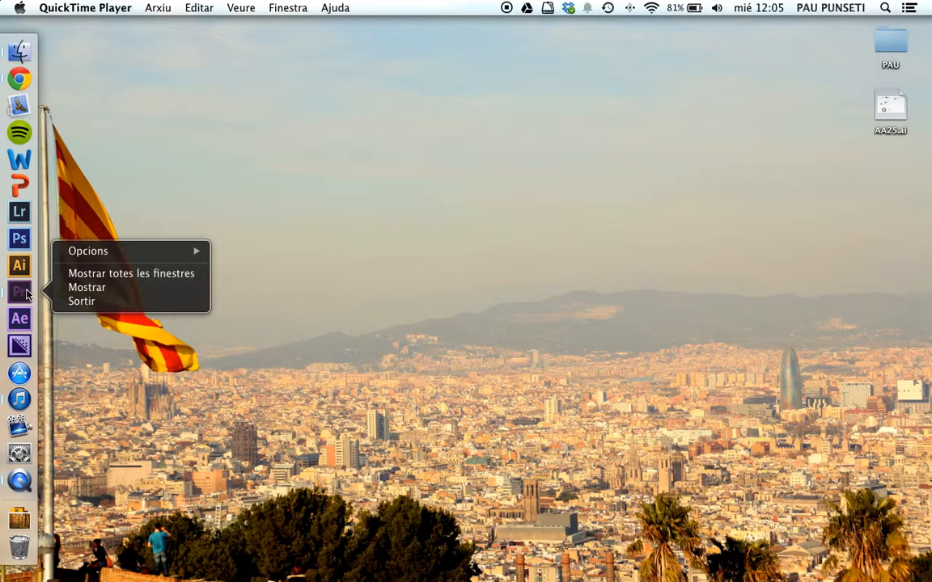
left_click(94, 293)
left_click_drag(401, 150, 431, 100)
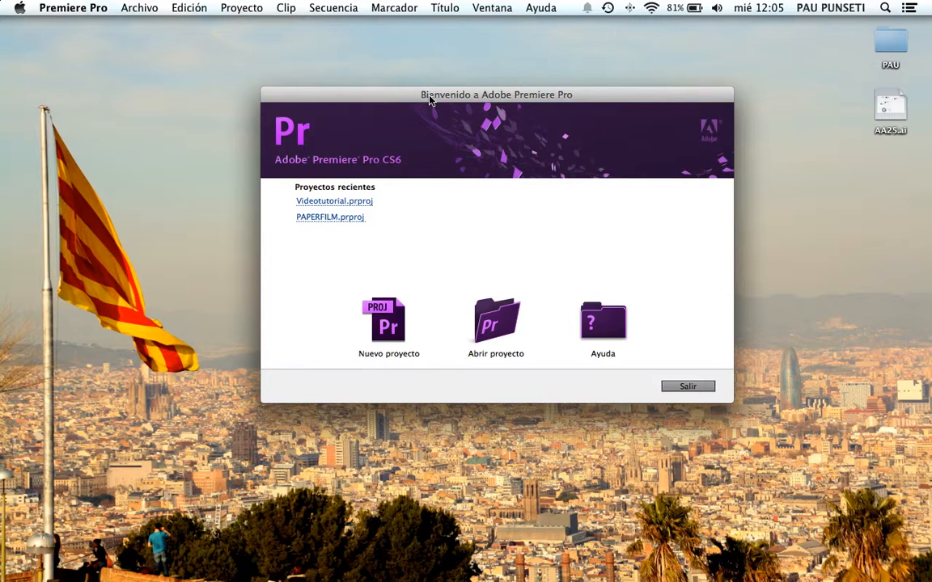
Start a new project and name it Videotutorial
left_click(394, 327)
left_click_drag(524, 156, 545, 112)
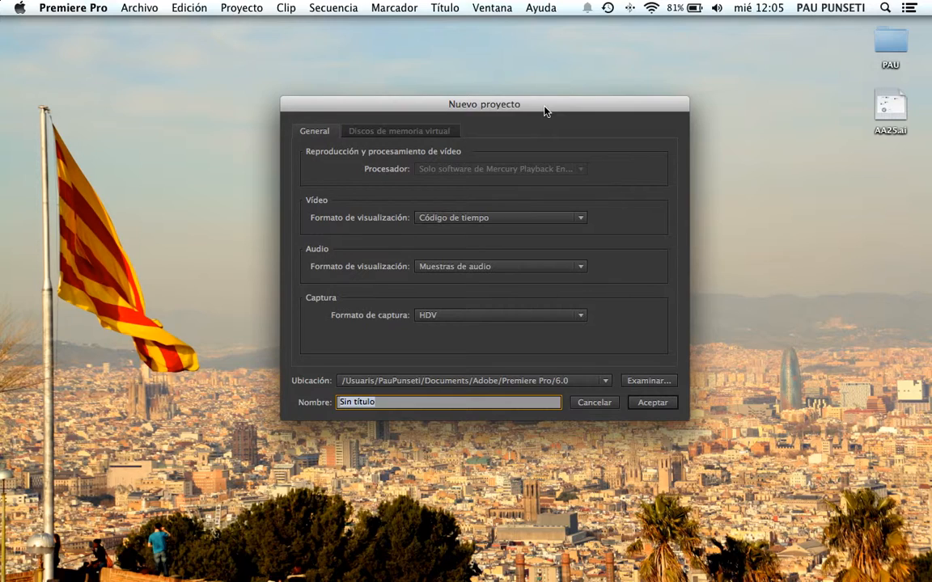
type("Videotutorial")
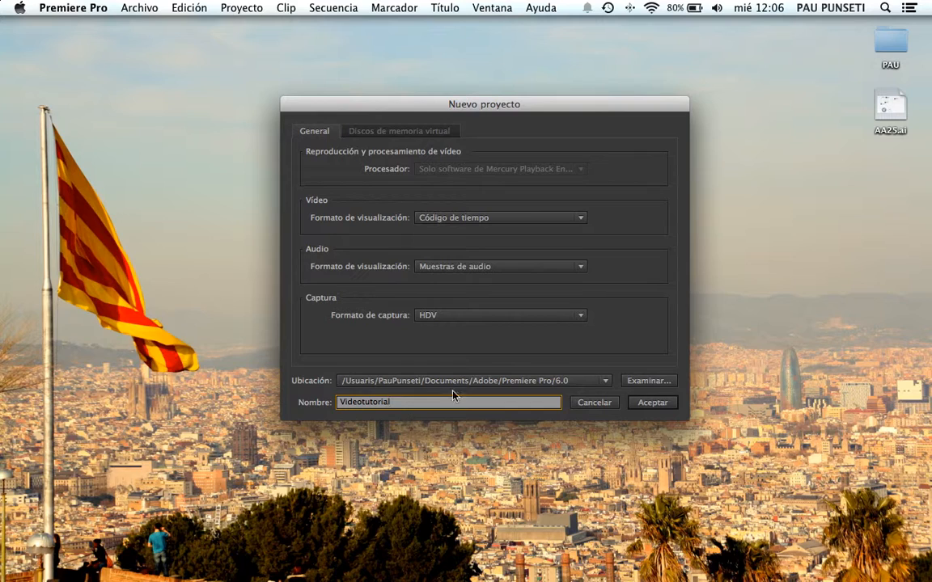
Review the folder choices for the project location and the scratch disk settings without changing them
left_click(632, 381)
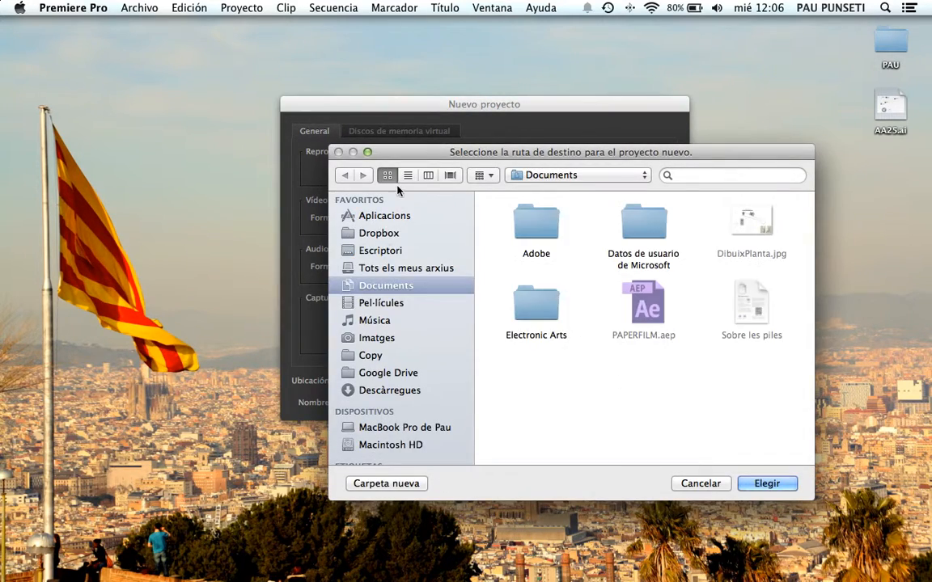
left_click(722, 487)
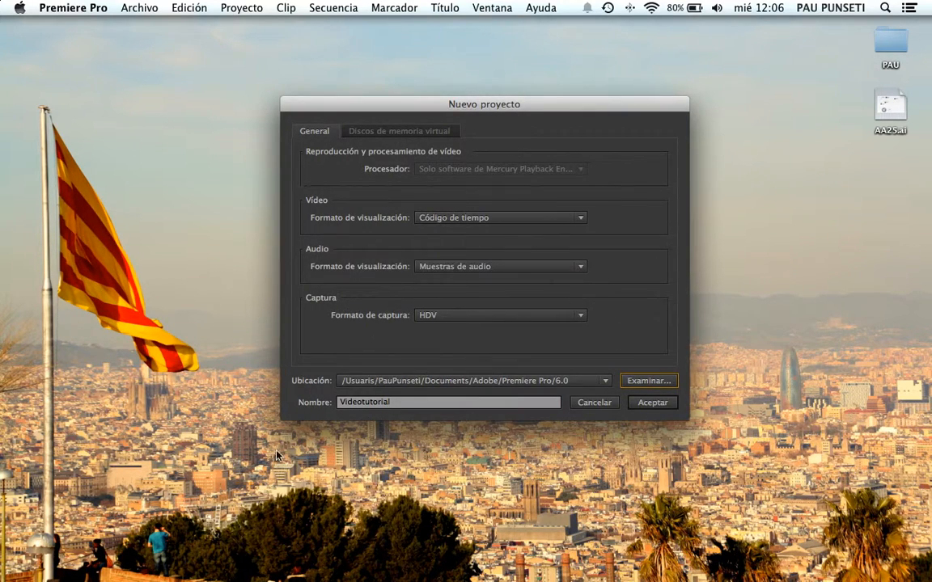
left_click(391, 132)
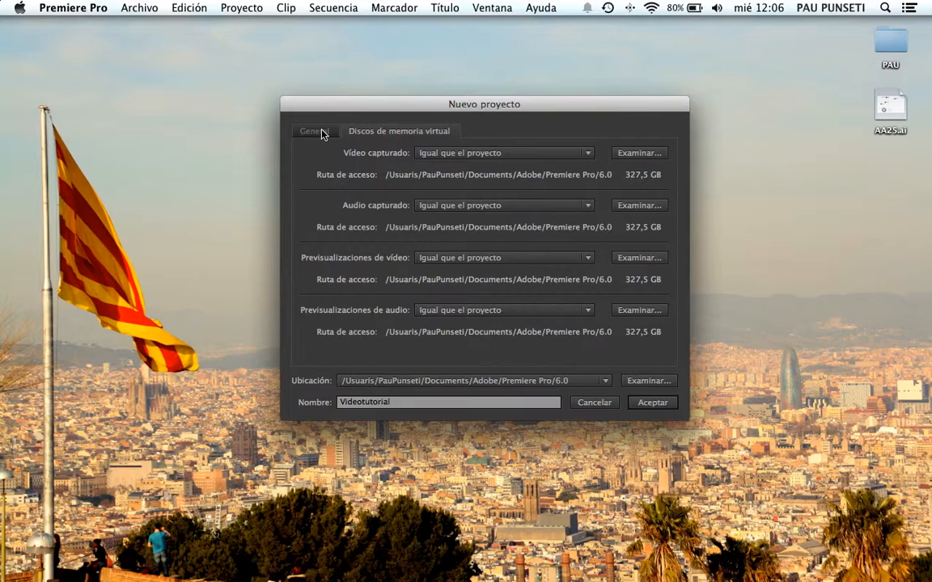
left_click(322, 133)
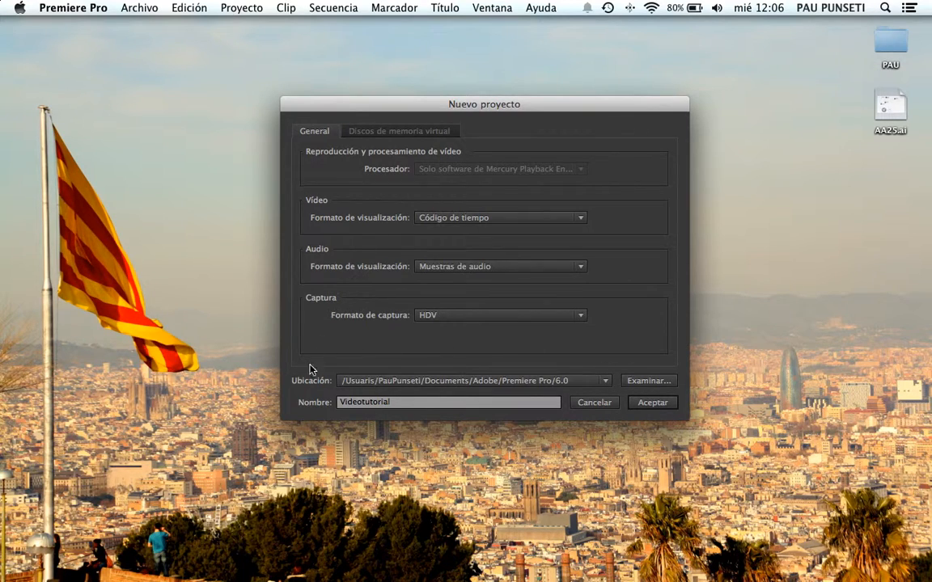
Create the project, overwriting the existing one with the same name, and move the new sequence dialog higher
left_click(648, 410)
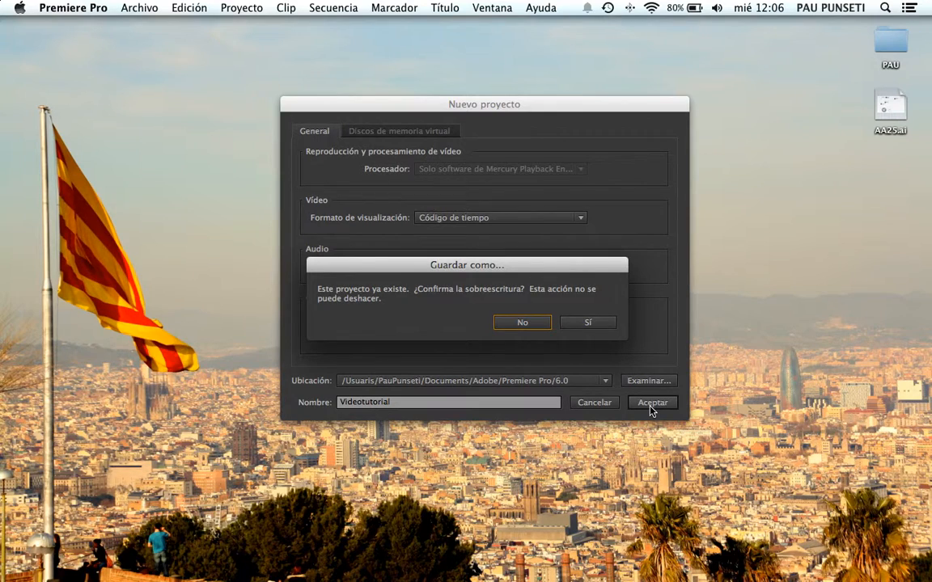
left_click(589, 327)
left_click(535, 51)
left_click_drag(536, 51, 542, 18)
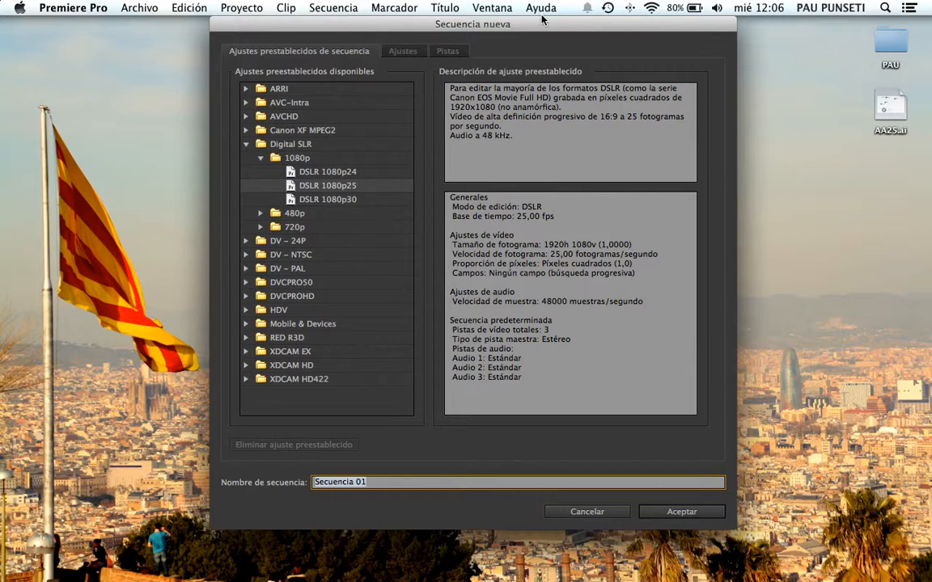
Browse the Digital SLR 1080p and DV - PAL sequence presets, viewing the description of the 32 kHz widescreen PAL preset
left_click(246, 144)
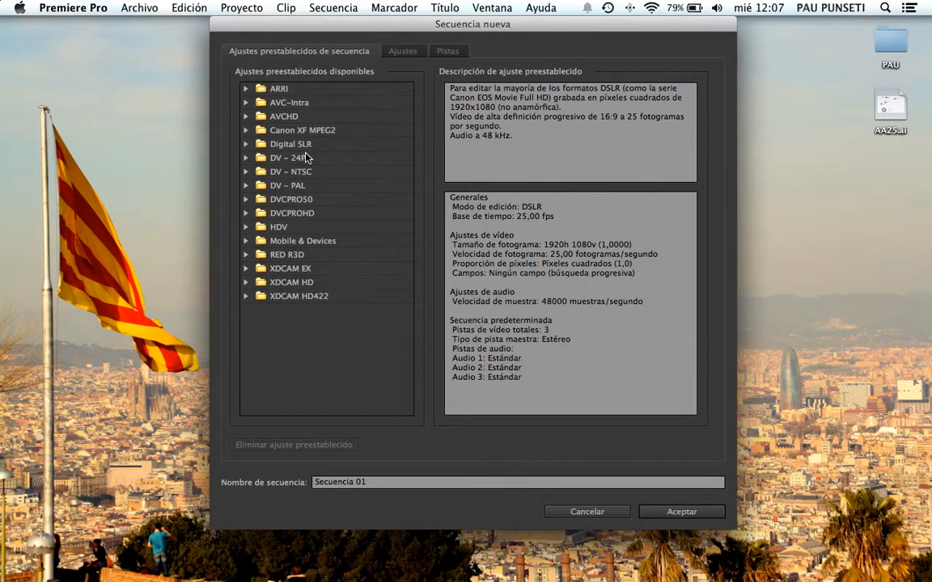
left_click(244, 146)
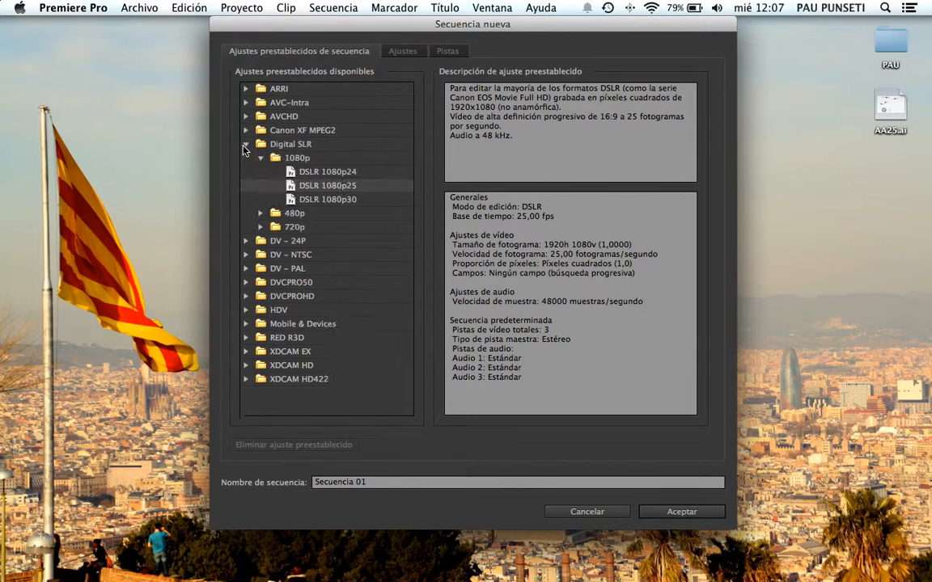
left_click(259, 158)
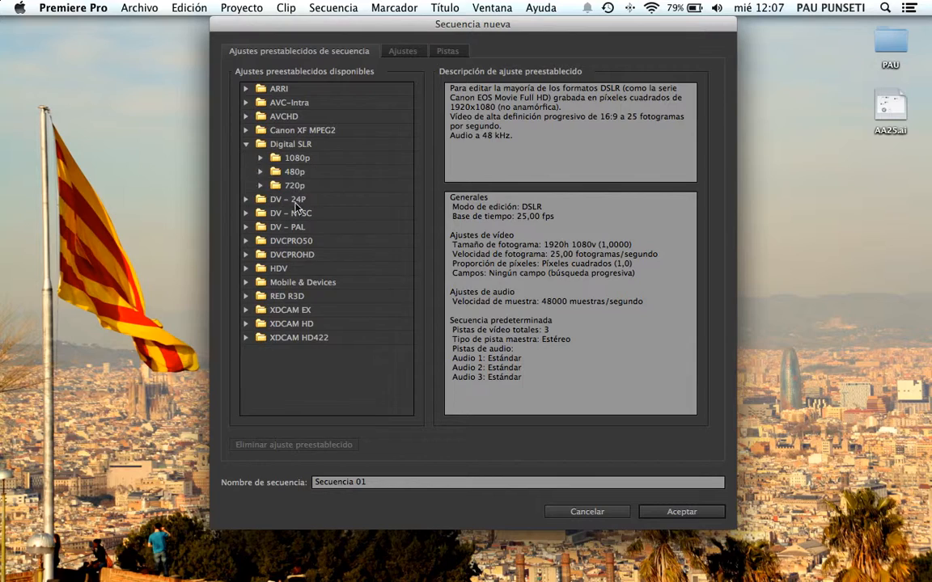
left_click(262, 158)
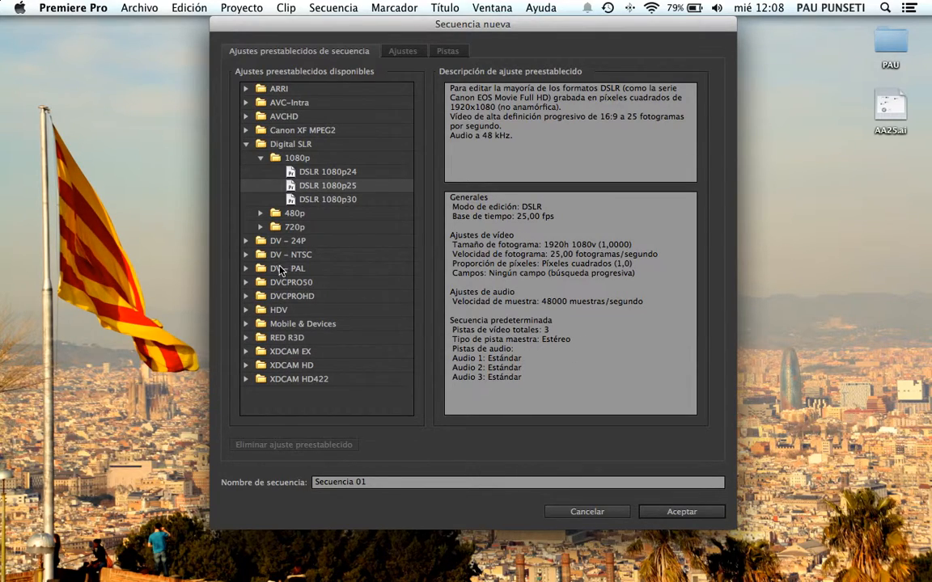
left_click(246, 269)
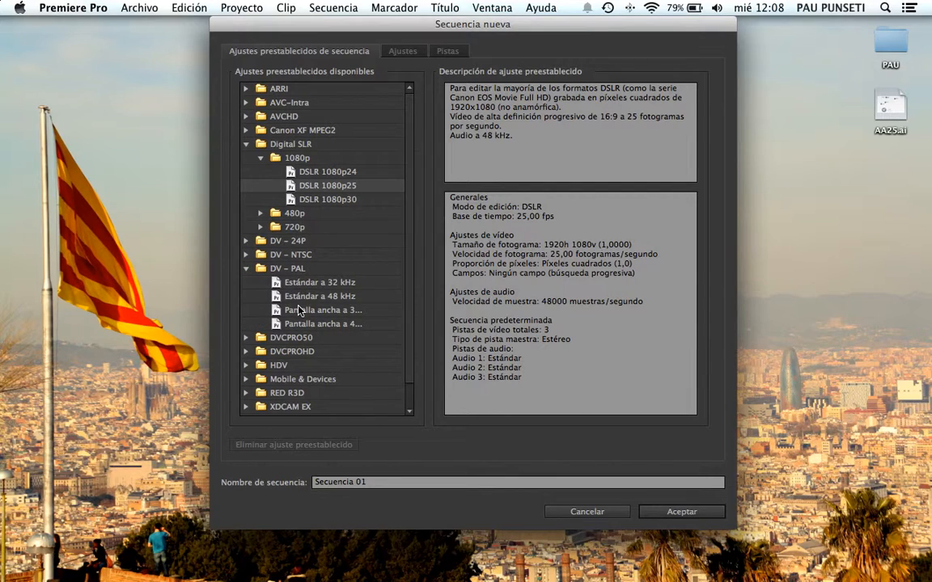
left_click(299, 309)
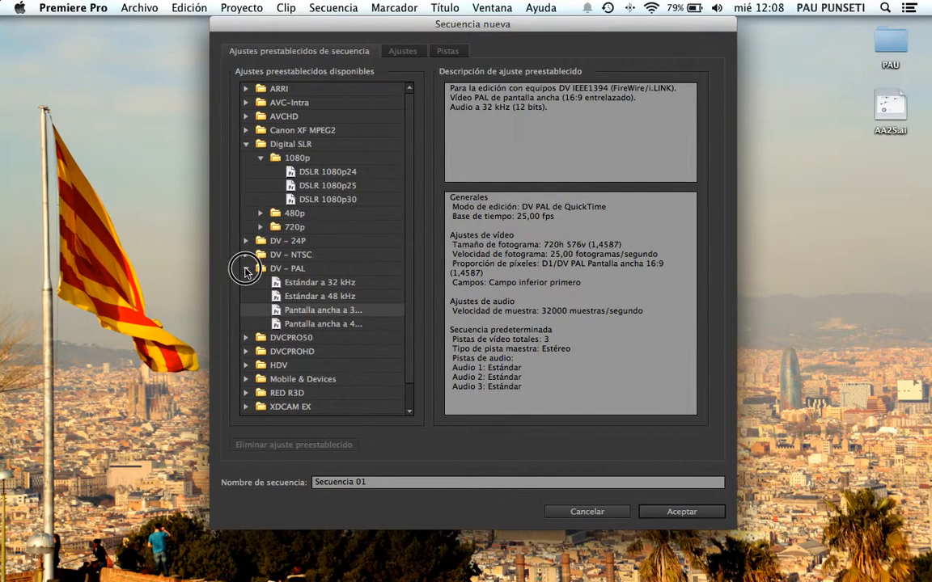
left_click(247, 269)
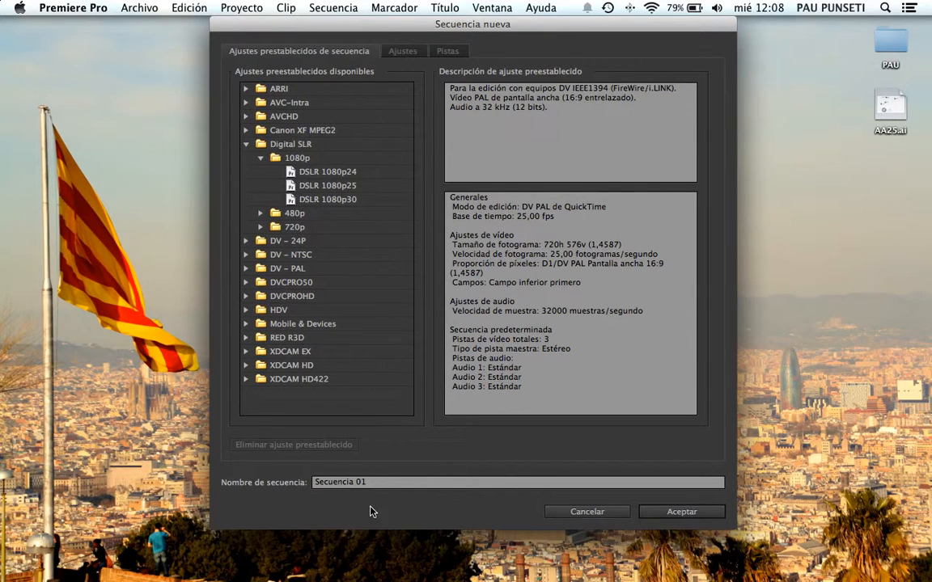
Name the sequence Videotutorial and choose the DSLR 1080p25 preset
left_click(386, 485)
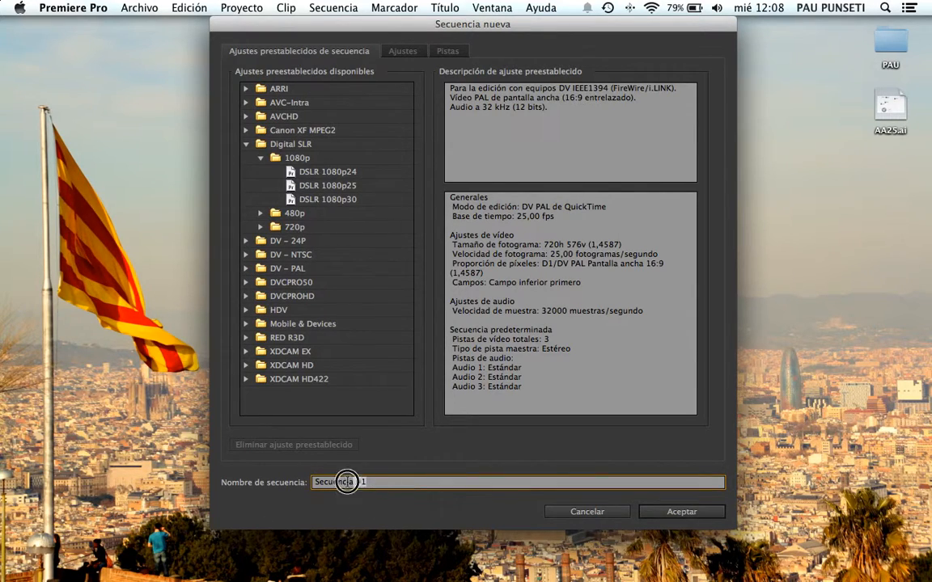
type("Videoturial")
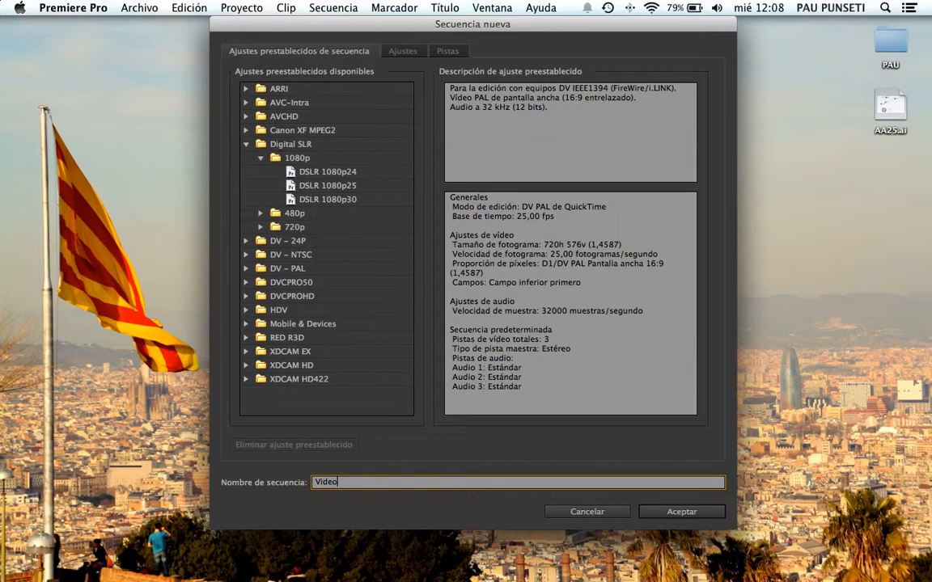
key("BackSpace")
key("BackSpace")
key("BackSpace")
key("BackSpace")
type("torial")
left_click(289, 187)
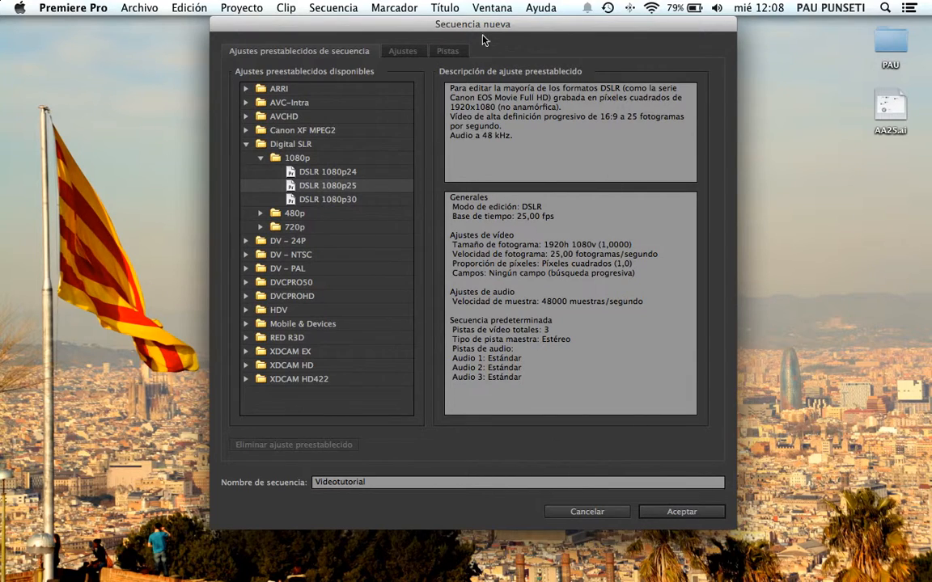
Review the new sequence's video, audio and preview settings and its track options
left_click(405, 51)
left_click(445, 51)
left_click(405, 51)
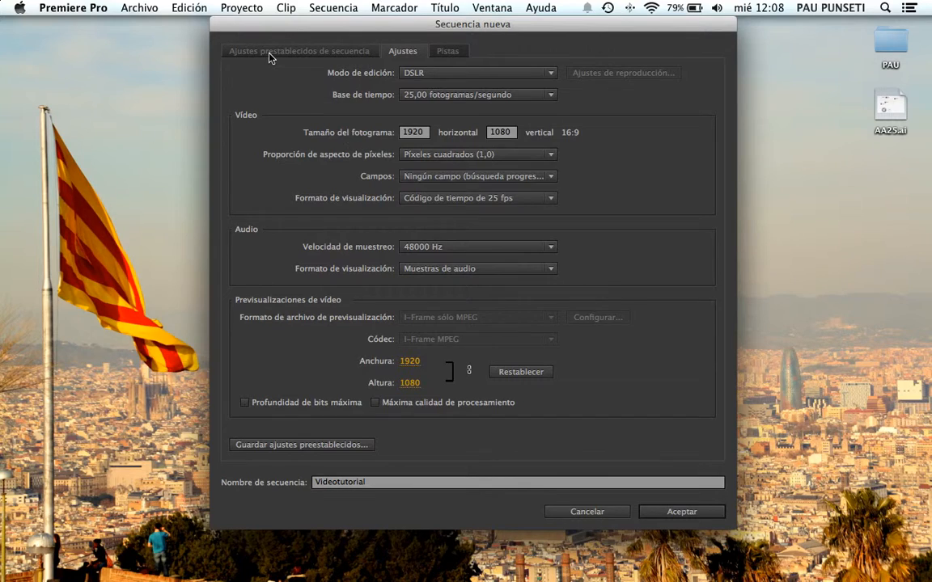
left_click(242, 49)
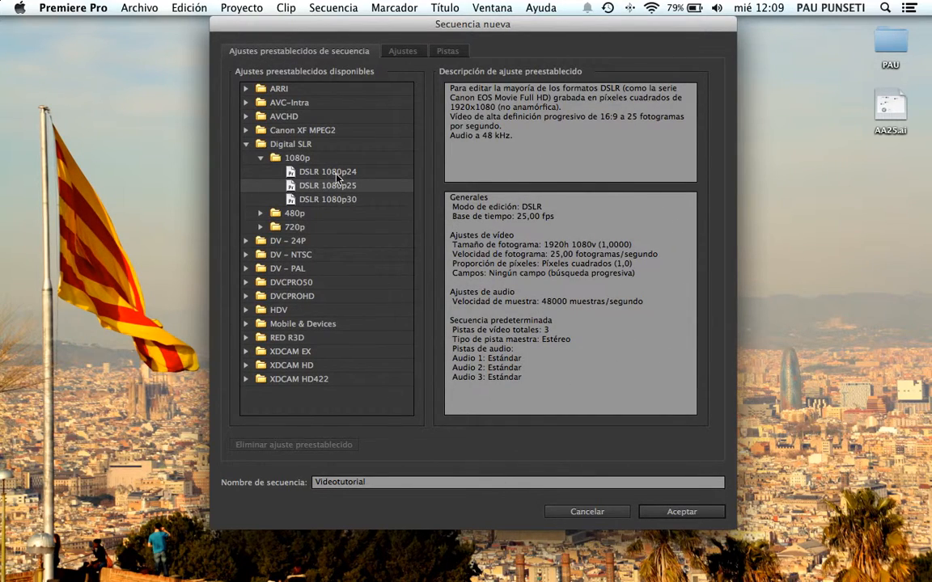
left_click(390, 50)
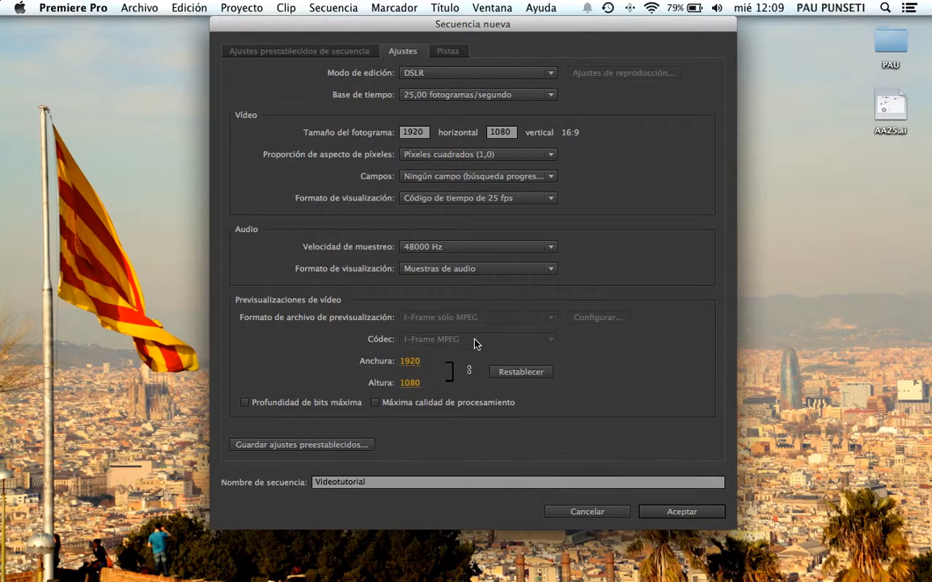
Return to the sequence presets and create the sequence with the DSLR 1080p25 preset
left_click(300, 50)
left_click(296, 186)
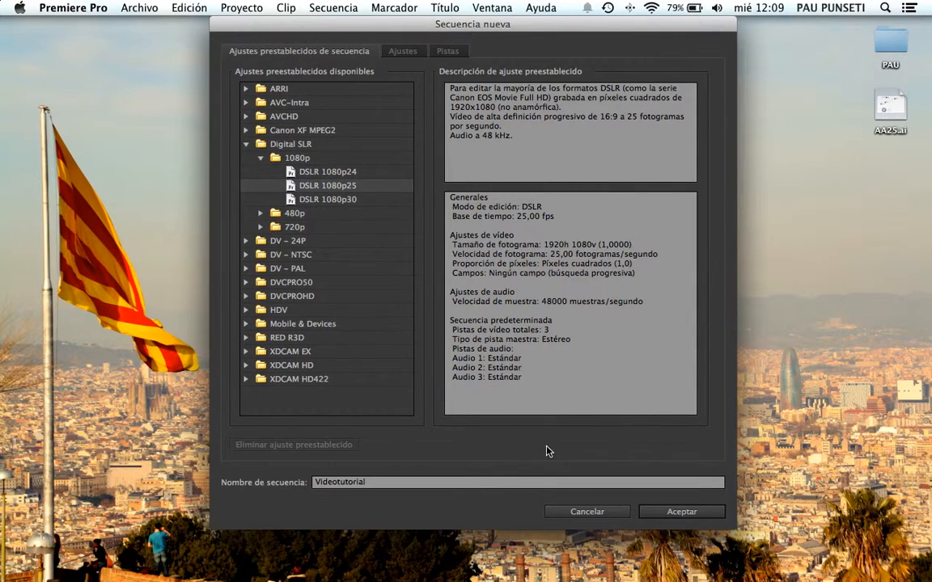
left_click(679, 512)
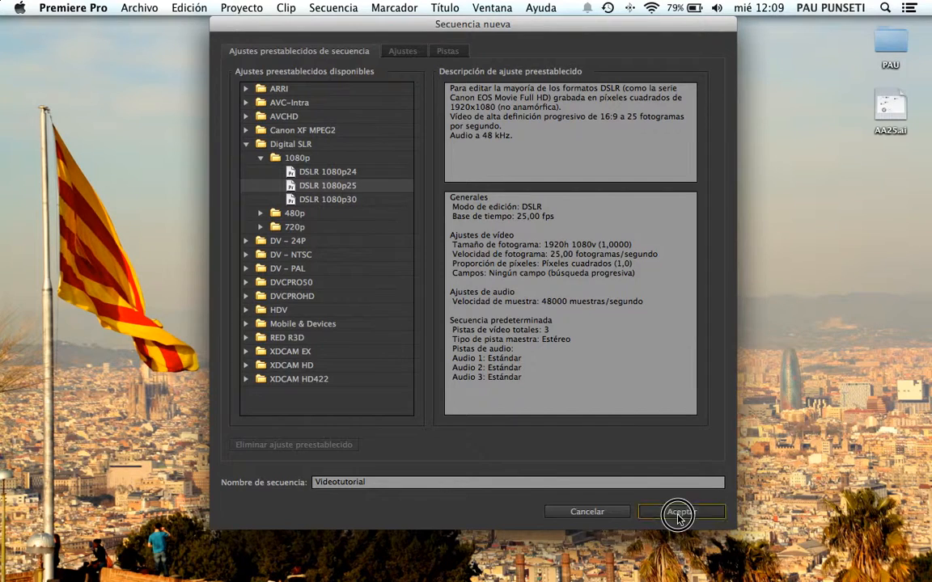